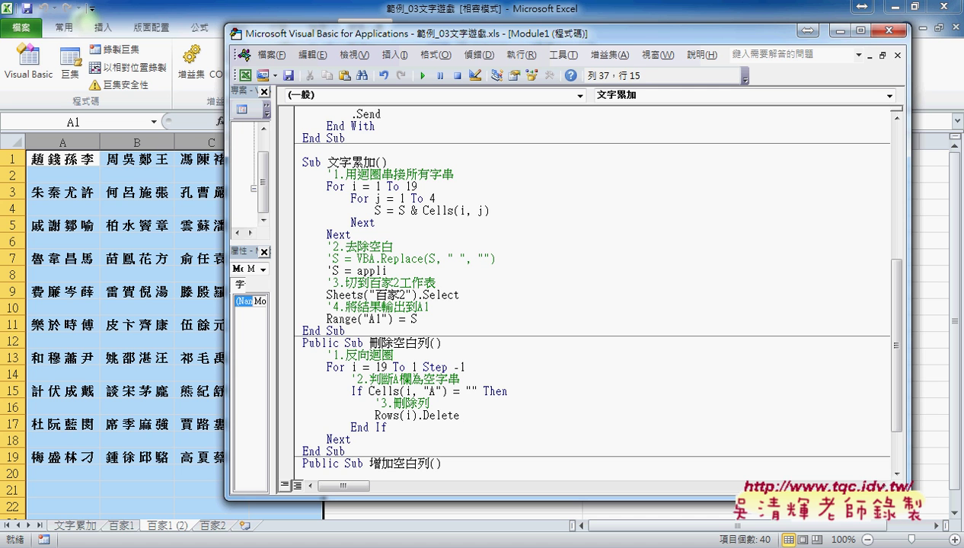
# Restore the commented line 'S = Application.WorksheetFunction.Substitute(S, " ", "") below the Replace comment.
pyautogui.write('cat')
pyautogui.write('ion')
pyautogui.write('.')
pyautogui.press('BackSpace')
pyautogui.press('BackSpace')
pyautogui.press('BackSpace')
pyautogui.write('app')
pyautogui.write('licati')
pyautogui.write('on')
pyautogui.hotkey('ctrl', 'z')
pyautogui.hotkey('ctrl', 'z')
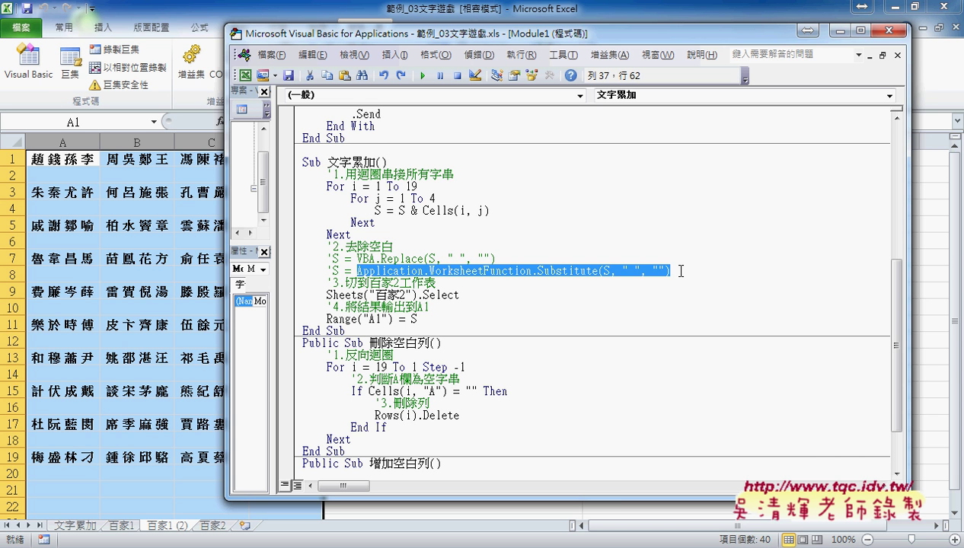
pyautogui.click(681, 272)
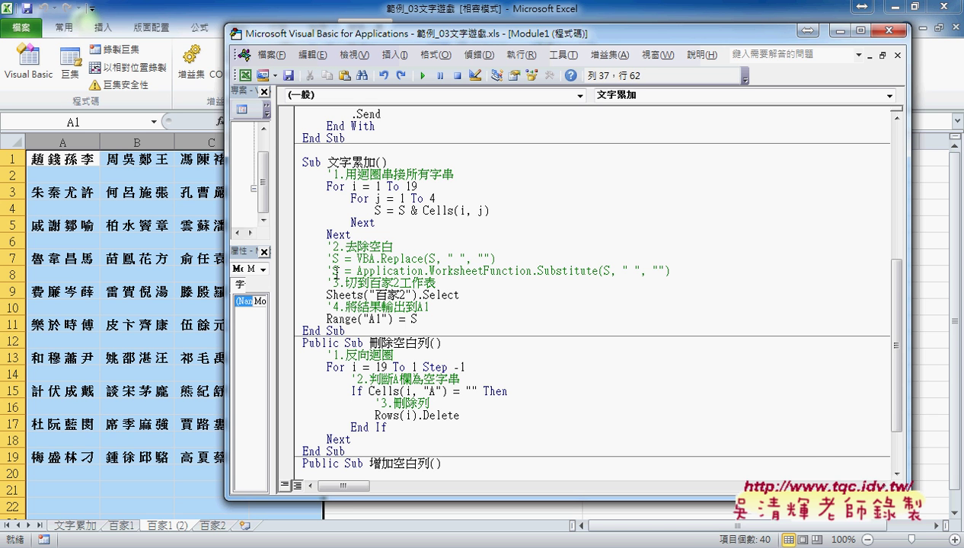
# Uncomment the Substitute line and retype it as S = Application.WorksheetFunction. using IntelliSense.
pyautogui.moveTo(333, 272); pyautogui.dragTo(326, 271)
pyautogui.press('Delete')
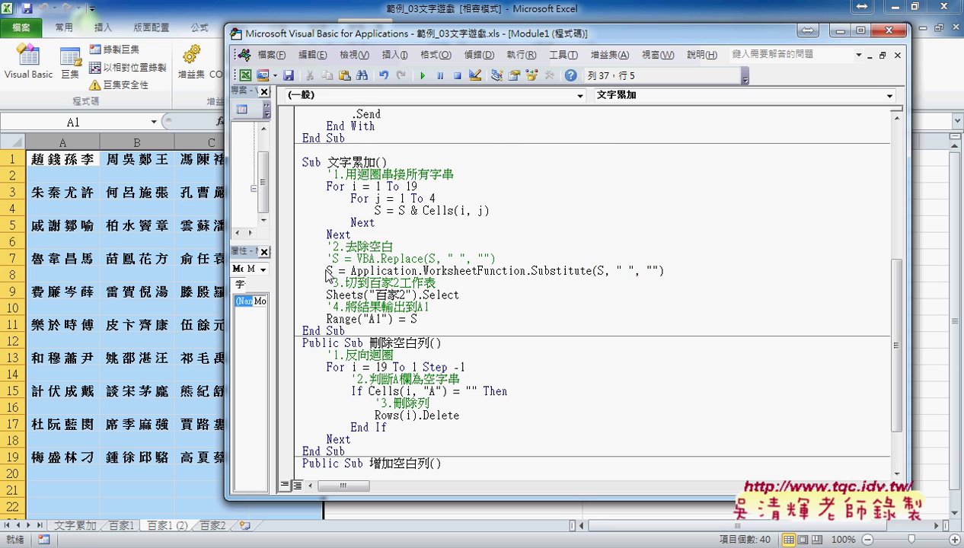
pyautogui.moveTo(417, 272); pyautogui.dragTo(670, 272)
pyautogui.write('.')
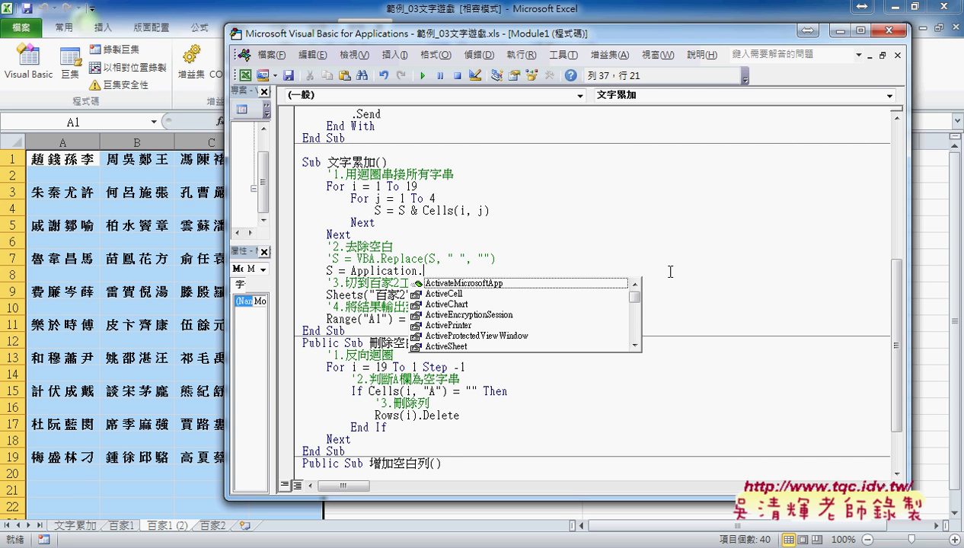
pyautogui.write('w')
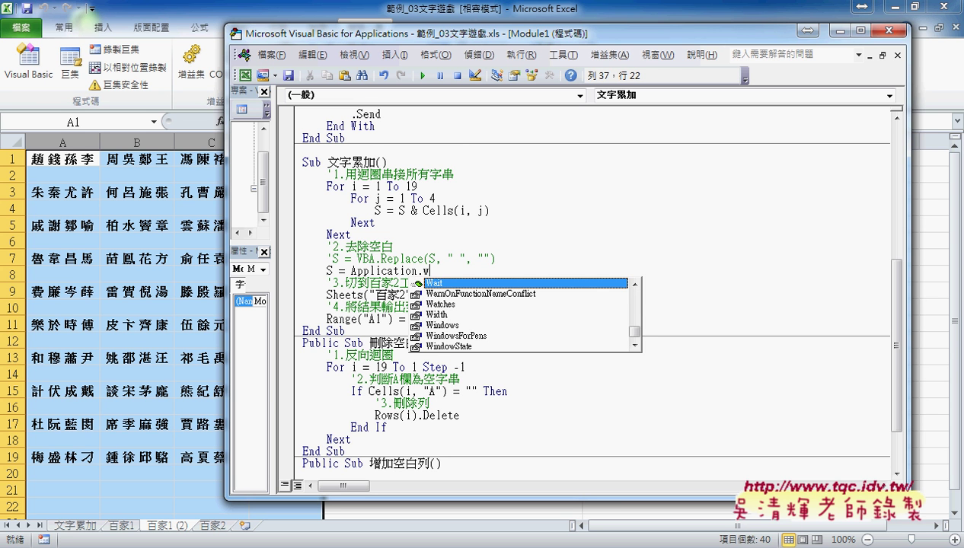
pyautogui.write('o')
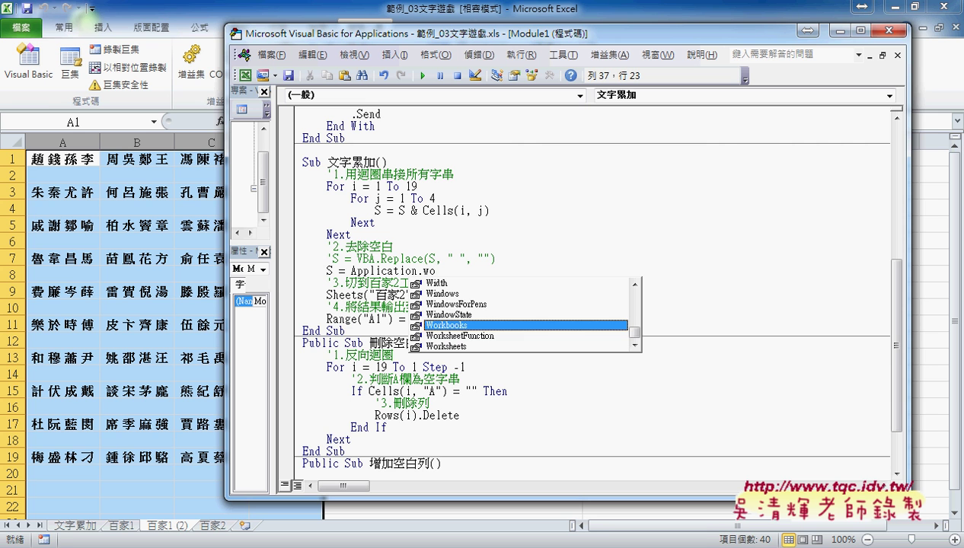
pyautogui.press('Down')
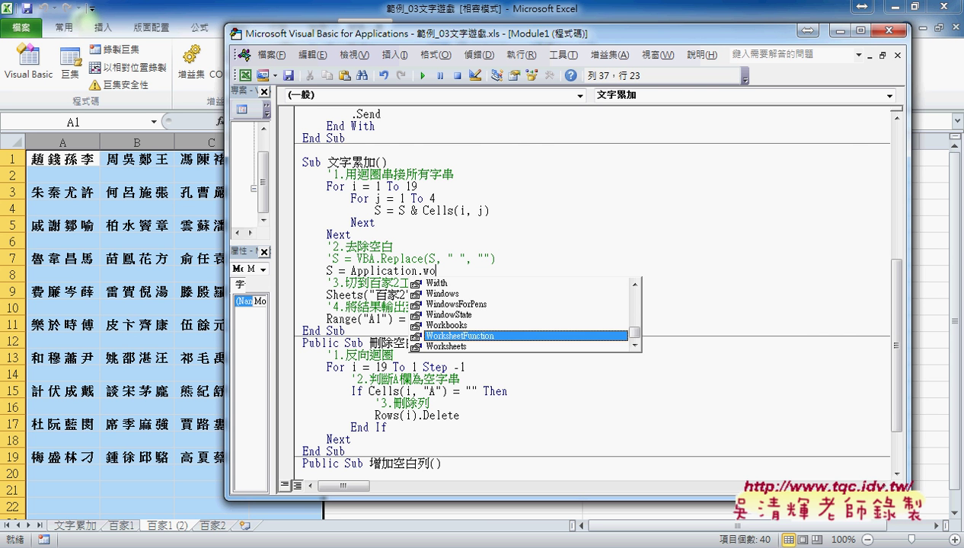
pyautogui.press('Tab')
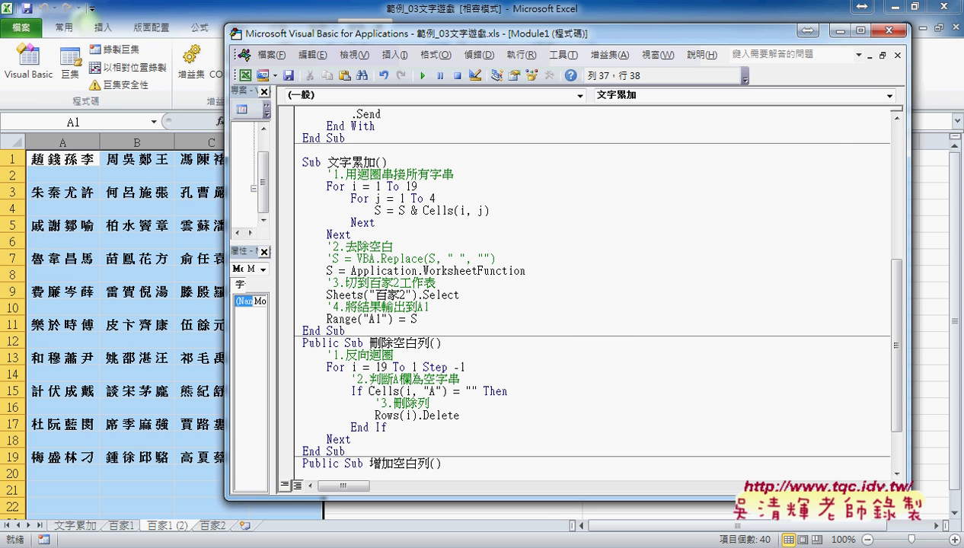
pyautogui.write('.')
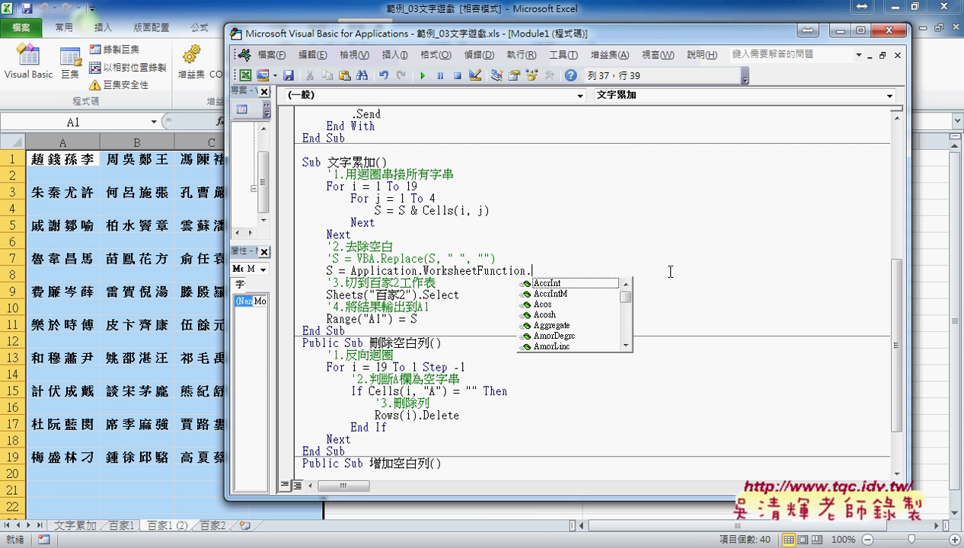
# Finish the line with IntelliSense's Substitute and the arguments (S, " ", ""), exposing the formula bar first.
pyautogui.moveTo(373, 33); pyautogui.dragTo(372, 145)
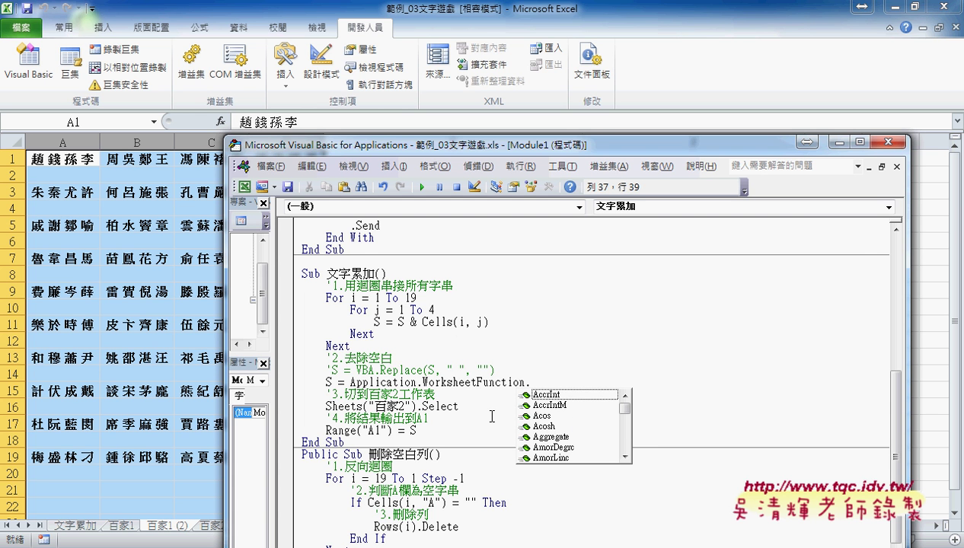
pyautogui.write('s')
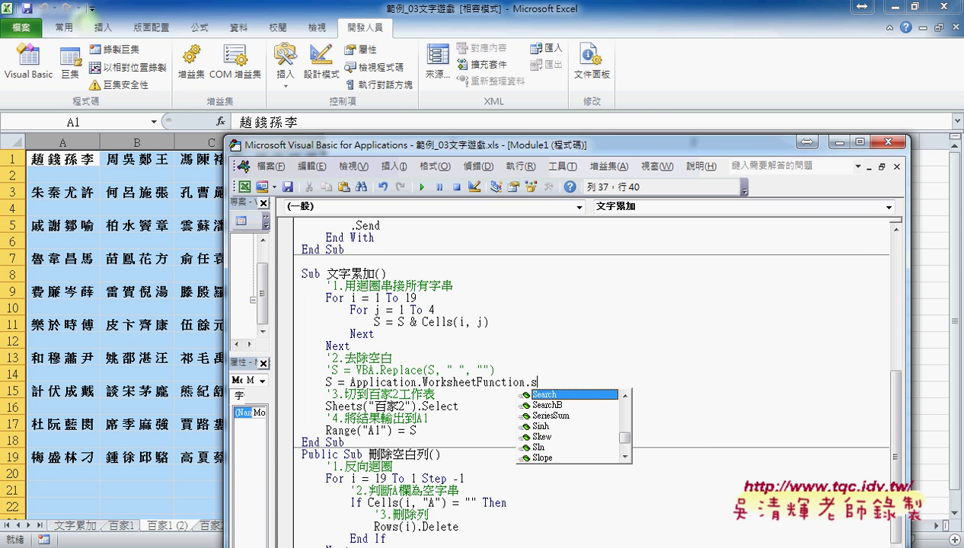
pyautogui.write('u')
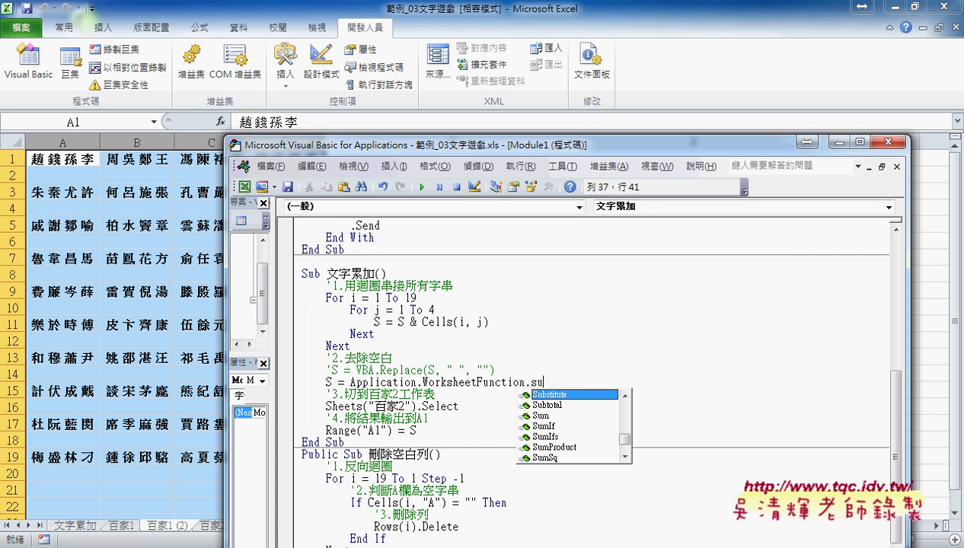
pyautogui.doubleClick(559, 395)
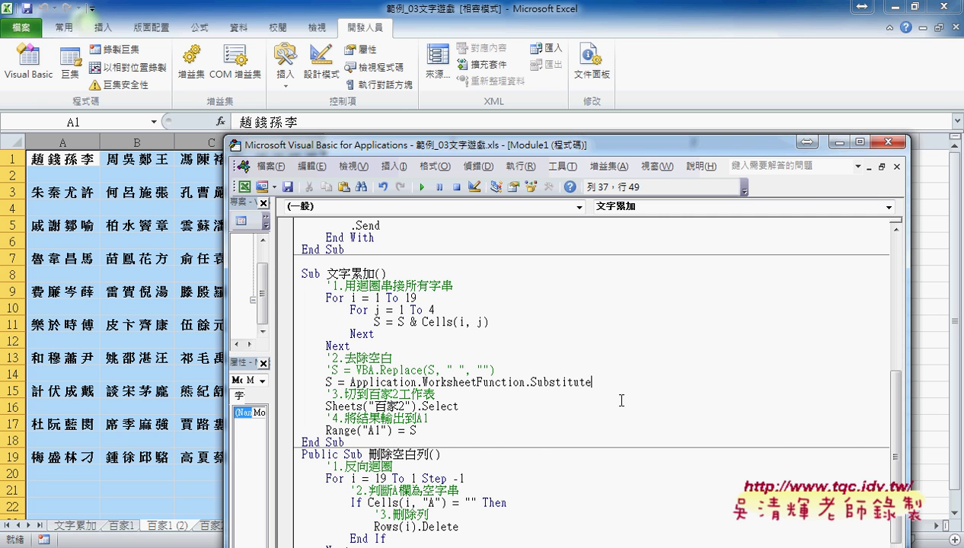
pyautogui.write('(')
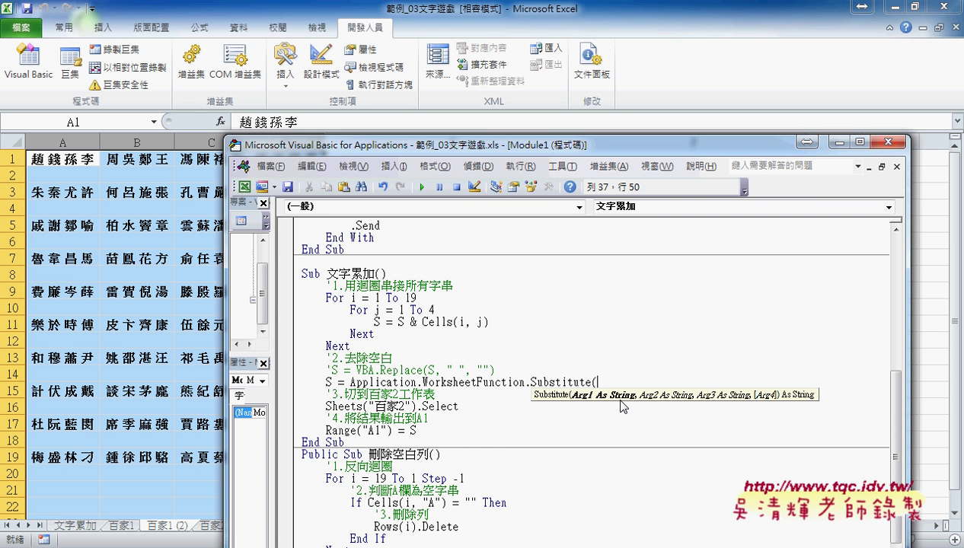
pyautogui.write('S')
pyautogui.write(',')
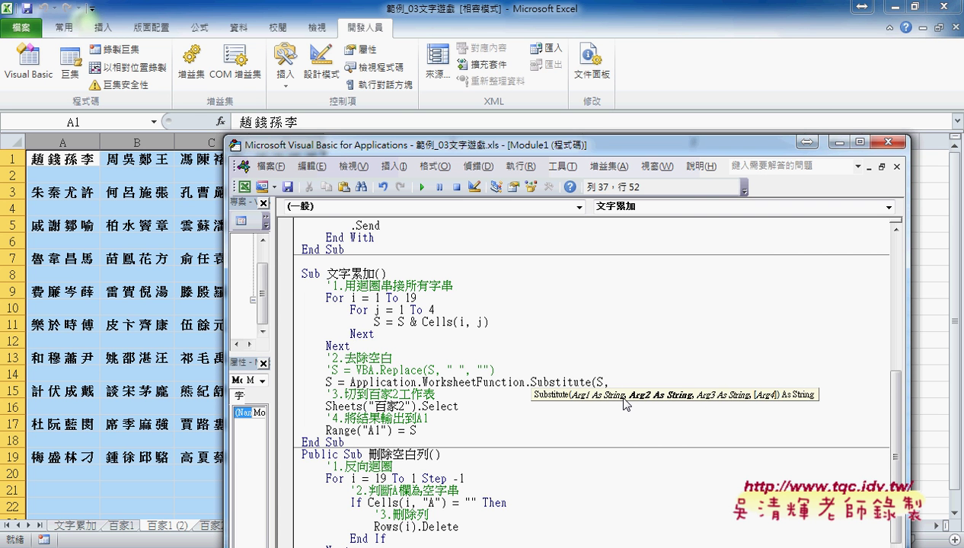
pyautogui.write('" "')
pyautogui.write(',')
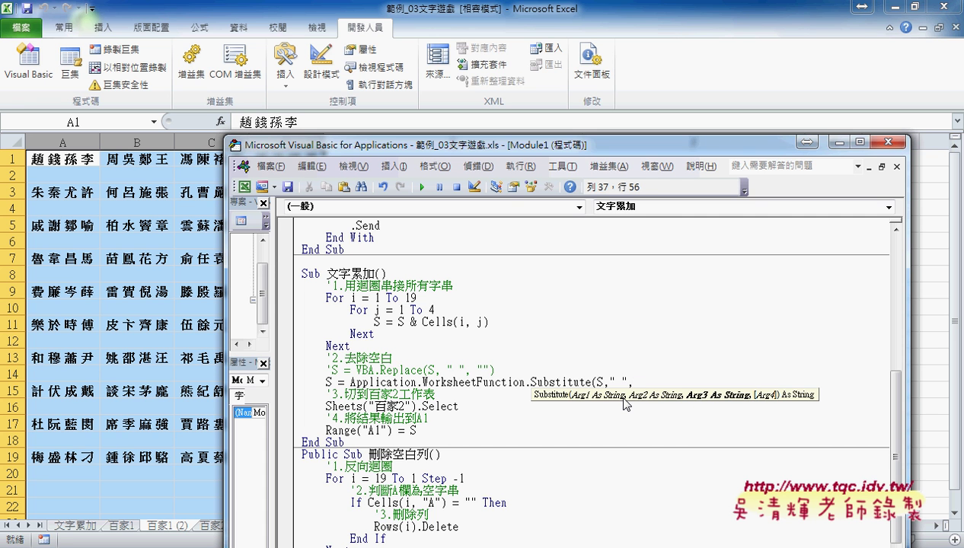
pyautogui.write('""')
pyautogui.write(')')
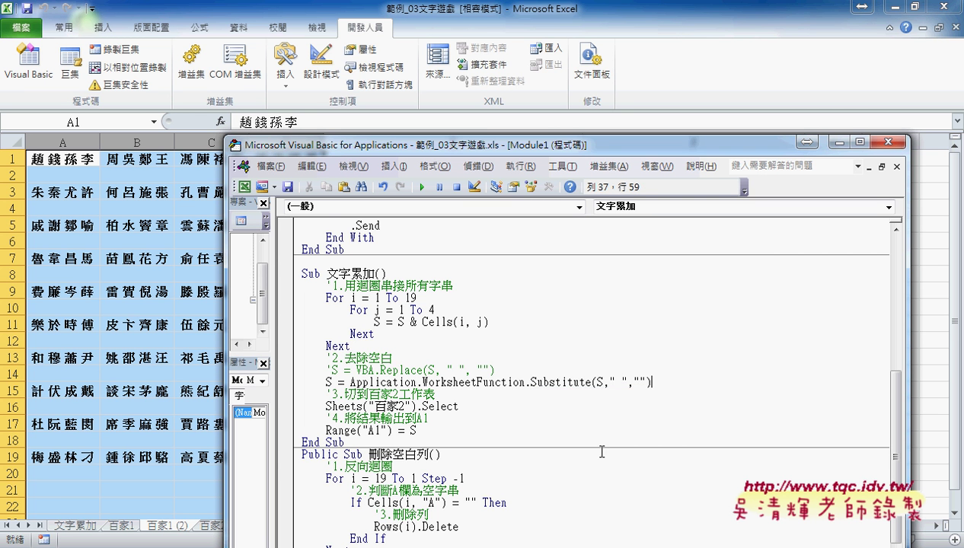
pyautogui.click(595, 451)
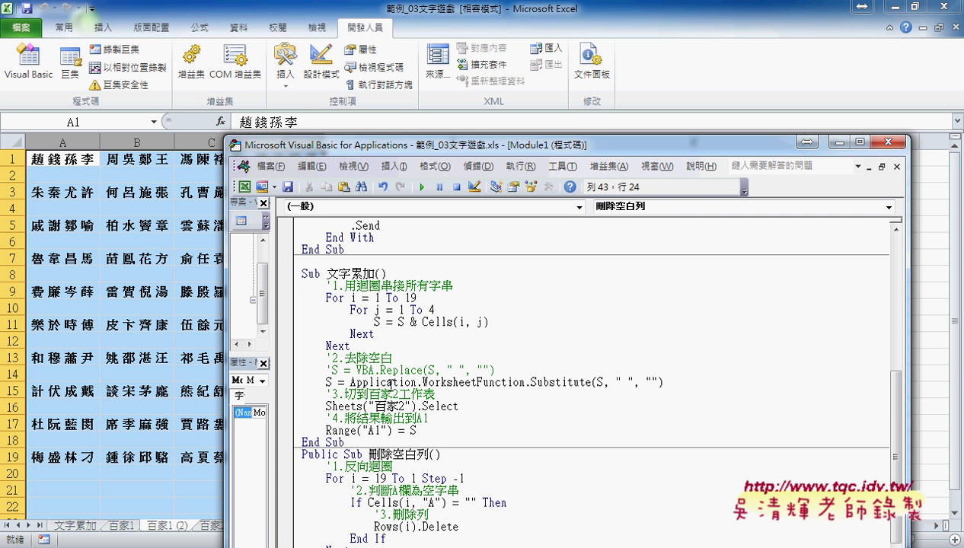
# Compare VBA.Replace with Substitute, then uncomment the VBA.Replace line.
pyautogui.moveTo(356, 370); pyautogui.dragTo(423, 371)
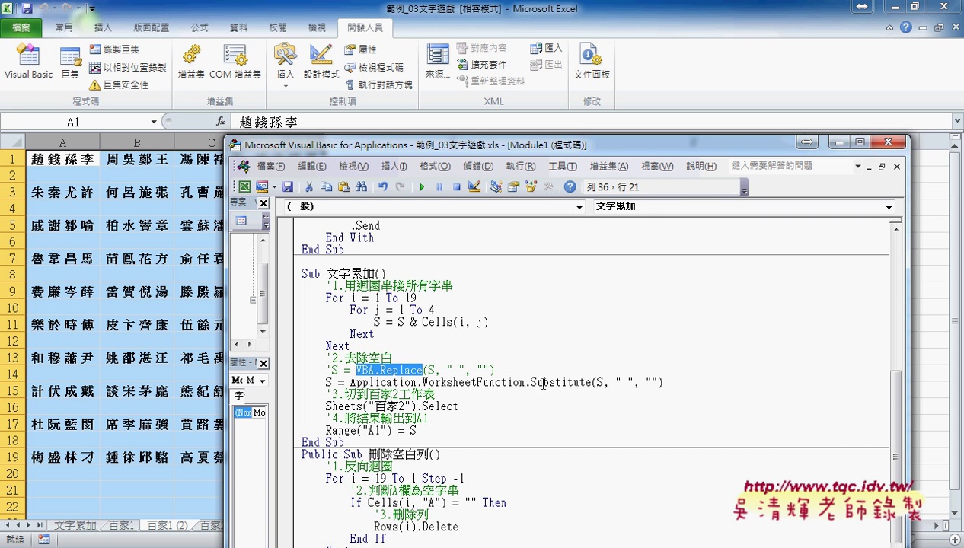
pyautogui.moveTo(530, 382); pyautogui.dragTo(588, 381)
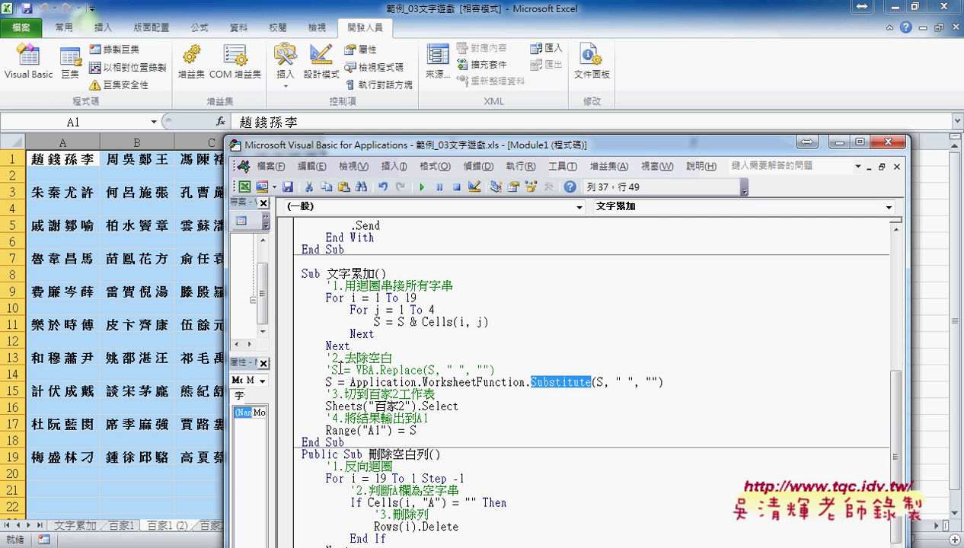
pyautogui.click(326, 370)
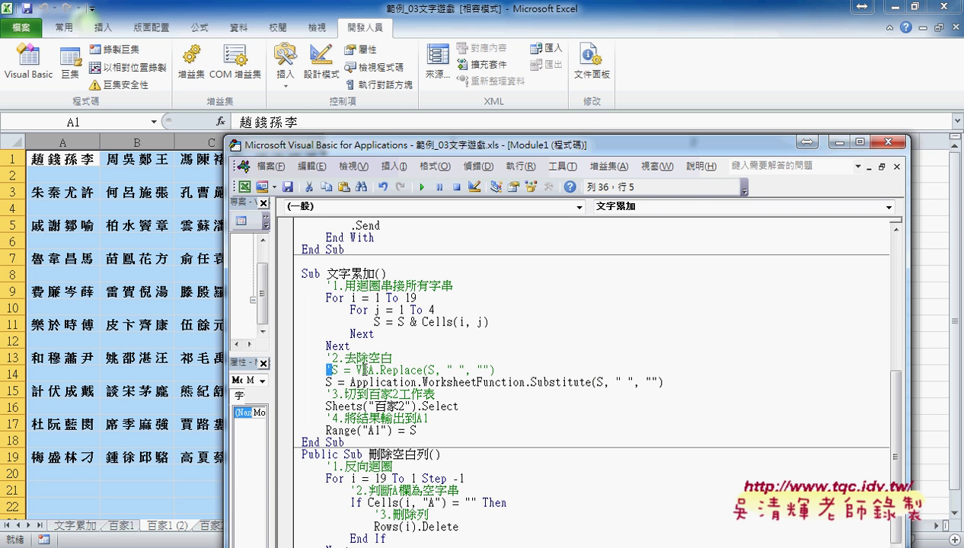
pyautogui.press('Delete')
# Comment out the Substitute line so VBA.Replace stays the active code.
pyautogui.press('Down')
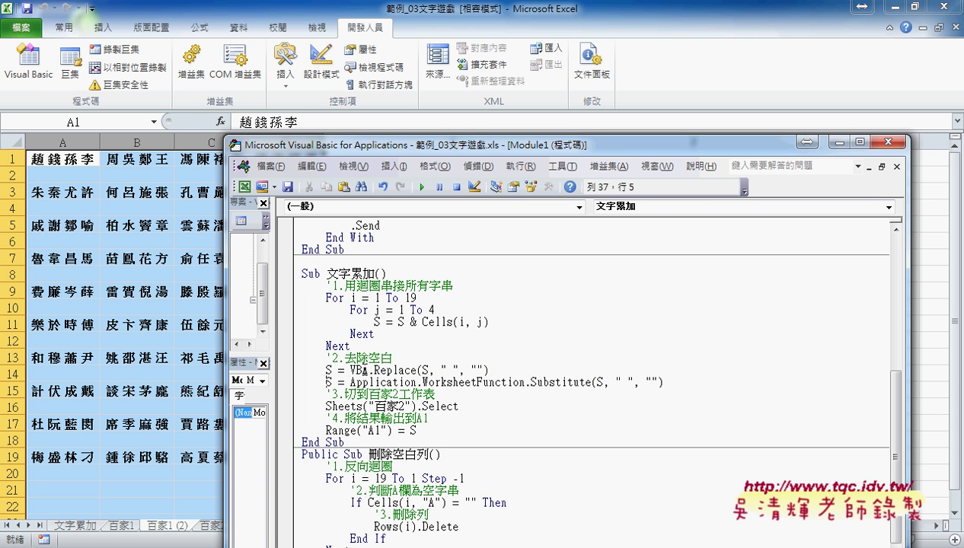
pyautogui.write("'")
pyautogui.press('Down')
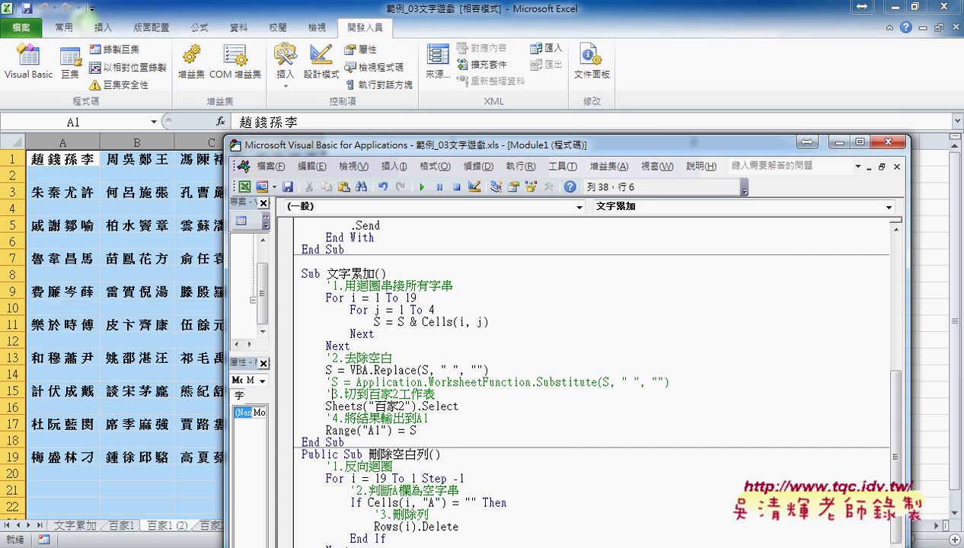
pyautogui.press('Up')
pyautogui.press('BackSpace')
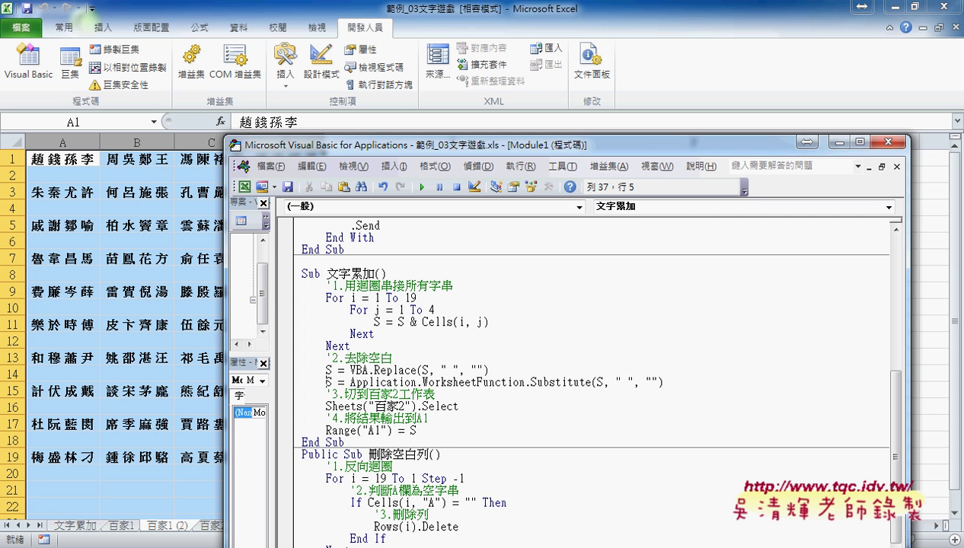
pyautogui.write("'")
pyautogui.press('Up')
pyautogui.click(325, 370)
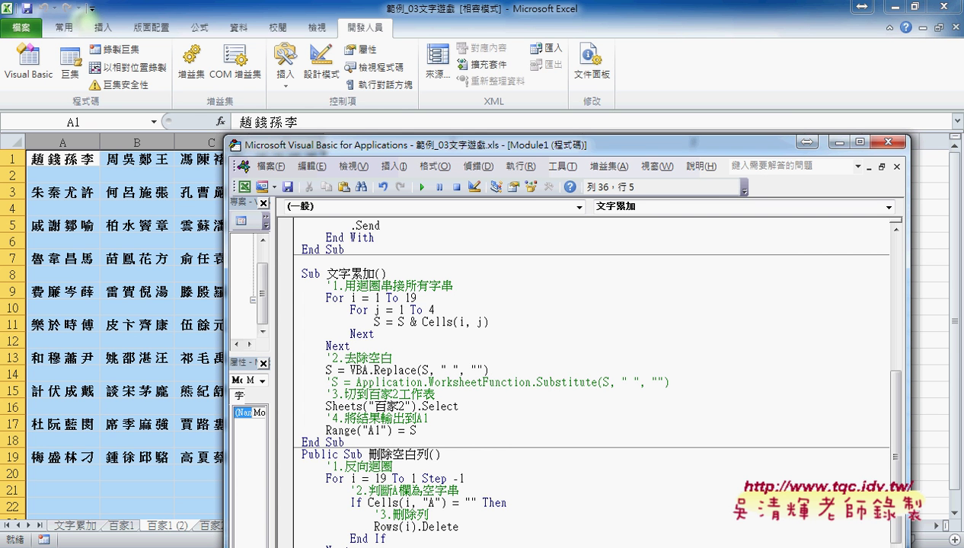
pyautogui.click(326, 406)
# Shift the VBA editor right and switch to sheet 百家2 to see the surname grid.
pyautogui.click(458, 406)
pyautogui.moveTo(433, 143); pyautogui.dragTo(574, 128)
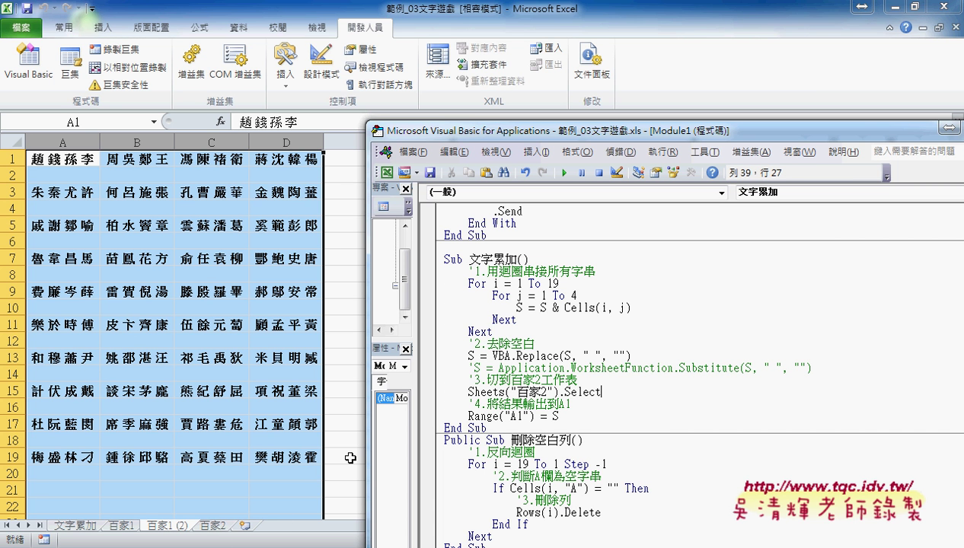
pyautogui.click(214, 531)
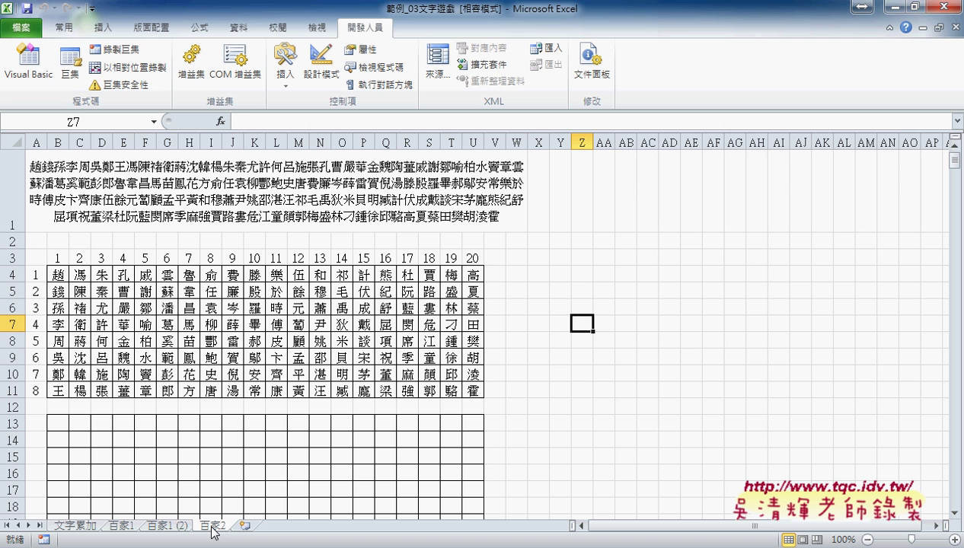
# Clear 百家2!A1, then highlight Sheets("百家2") and Range("A1") in the macro code.
pyautogui.click(351, 201)
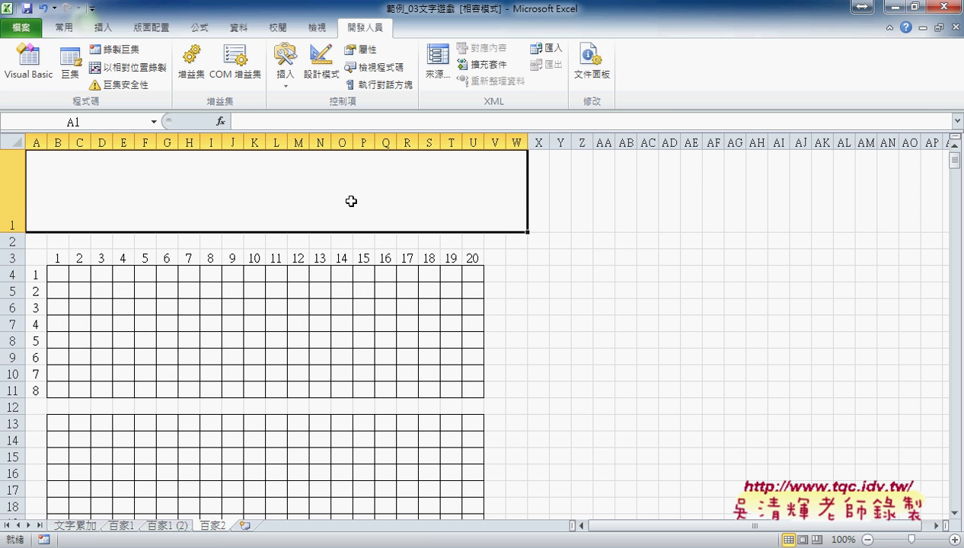
pyautogui.click(317, 497)
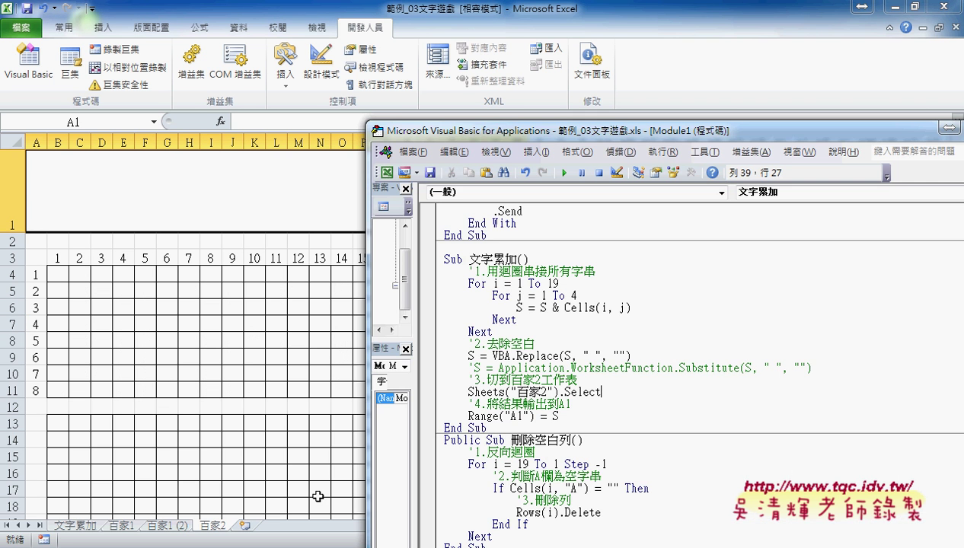
pyautogui.click(468, 391)
pyautogui.moveTo(469, 392); pyautogui.dragTo(561, 395)
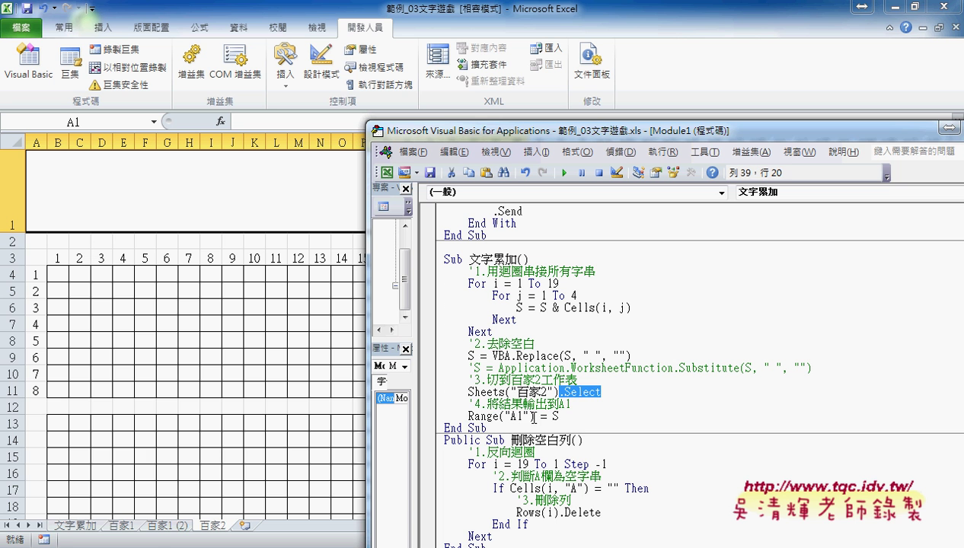
pyautogui.moveTo(534, 416); pyautogui.dragTo(467, 416)
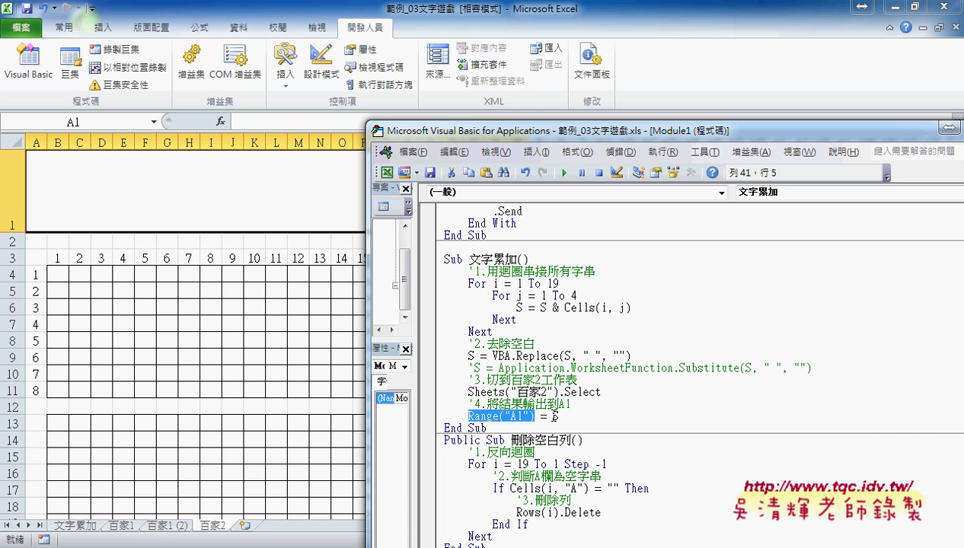
# Run the 文字累加 button from 百家1 twice, deleting the joined surnames in 百家2!A1 each time.
pyautogui.click(126, 526)
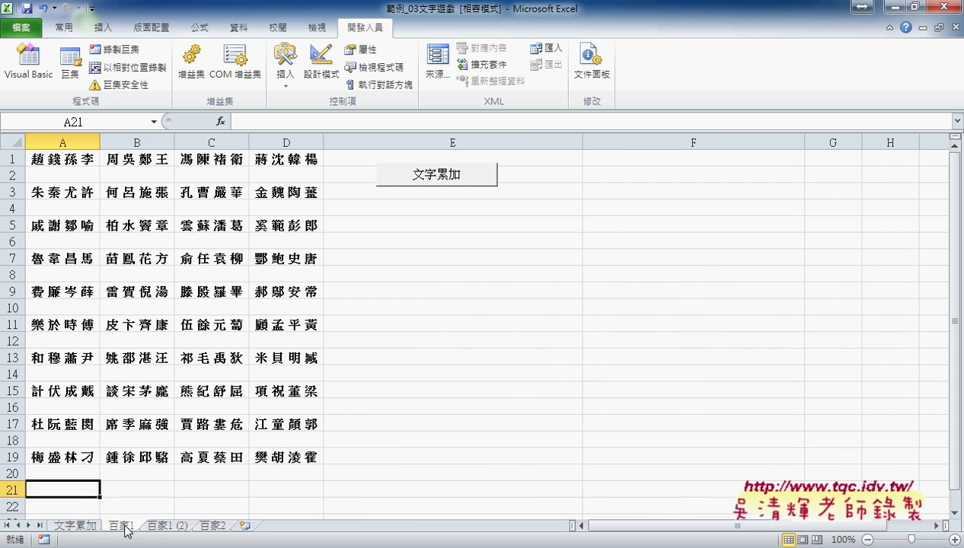
pyautogui.click(445, 183)
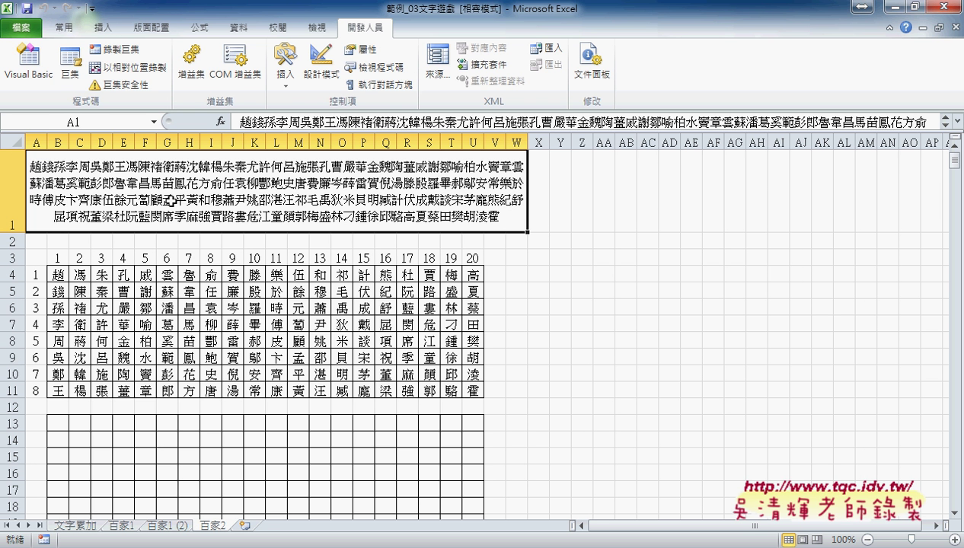
pyautogui.press('Delete')
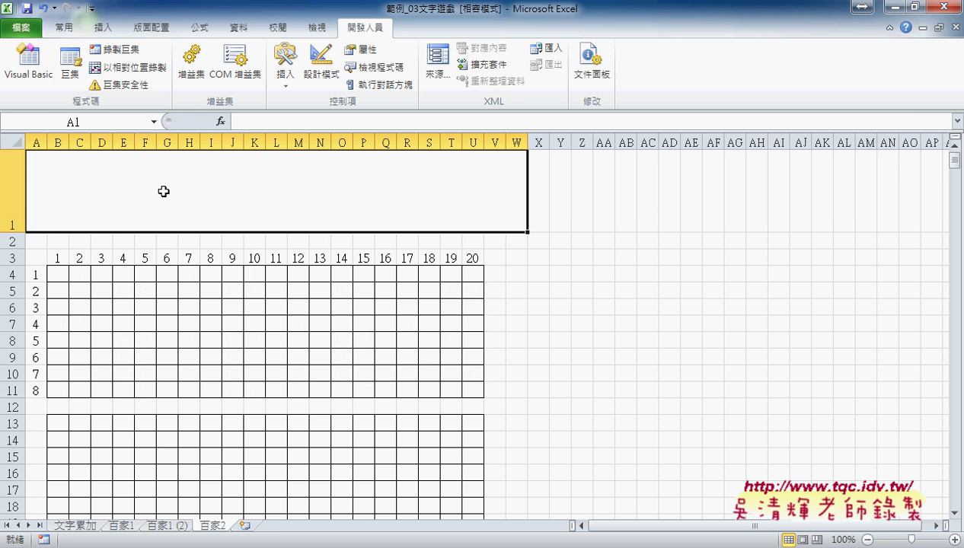
pyautogui.click(128, 526)
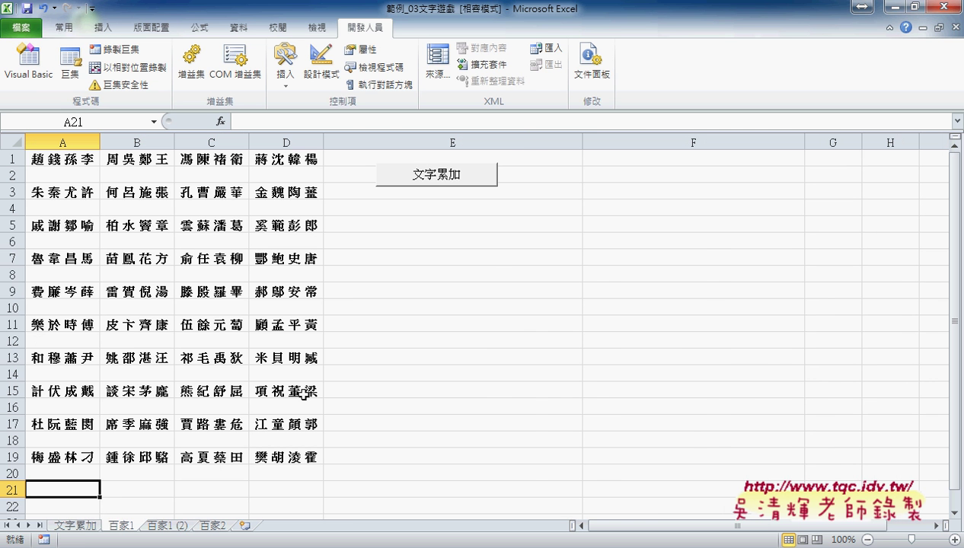
pyautogui.click(434, 181)
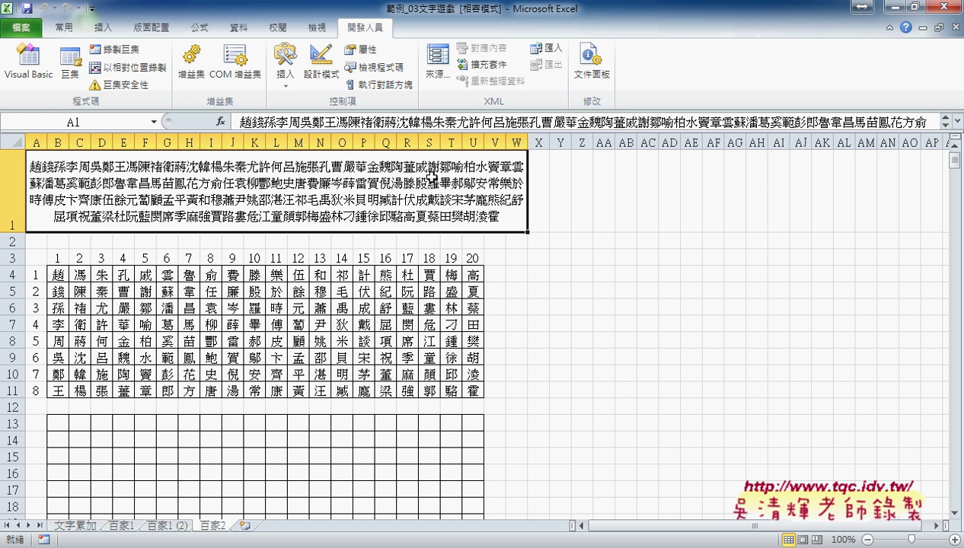
pyautogui.press('Delete')
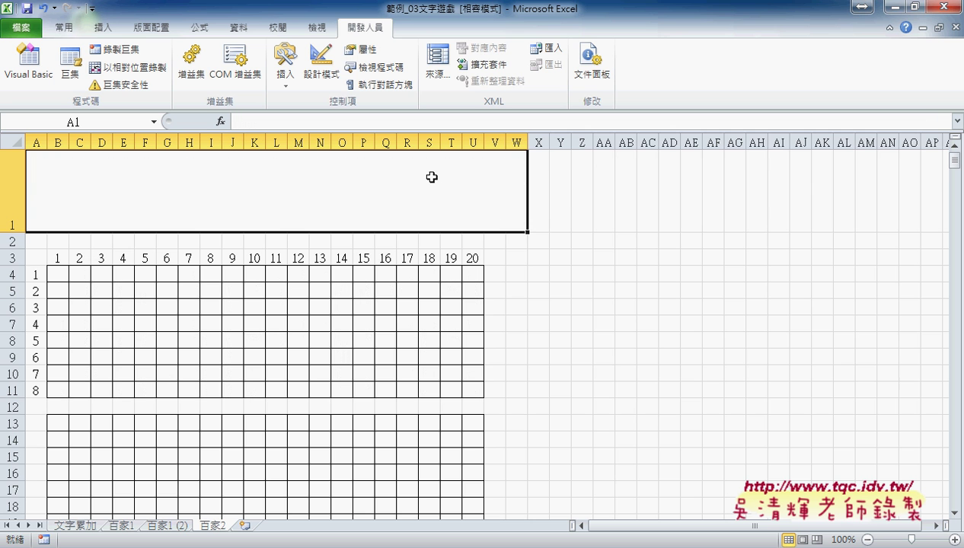
pyautogui.click(123, 526)
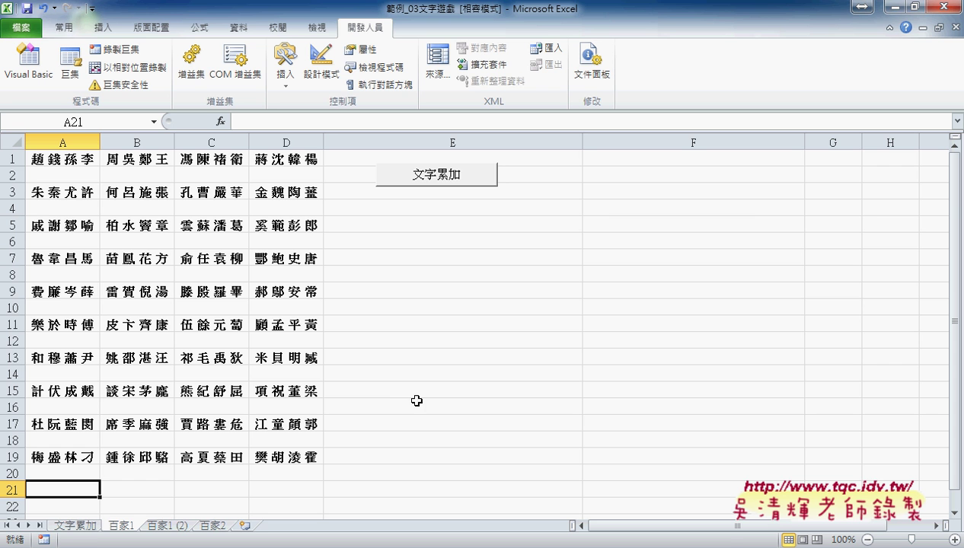
pyautogui.click(10, 173)
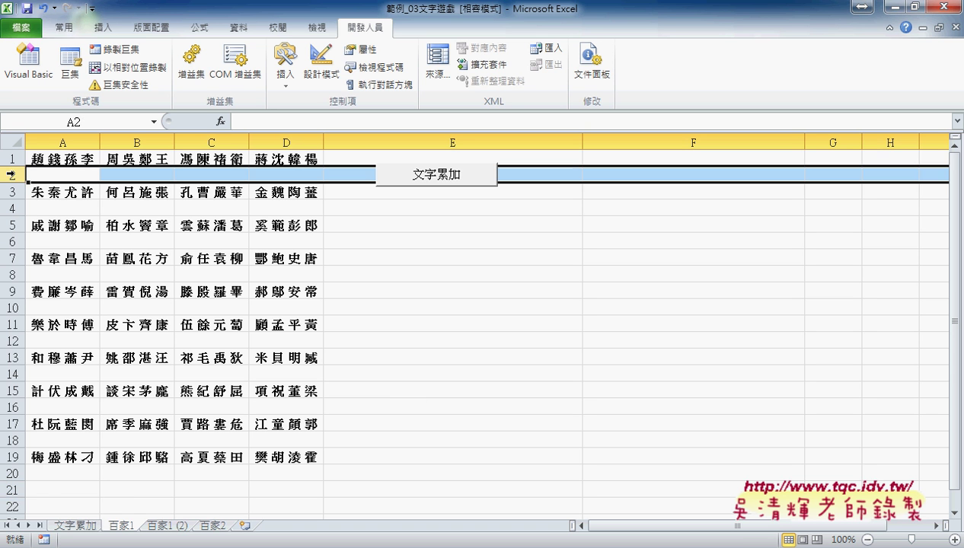
pyautogui.click(9, 207)
pyautogui.click(9, 240)
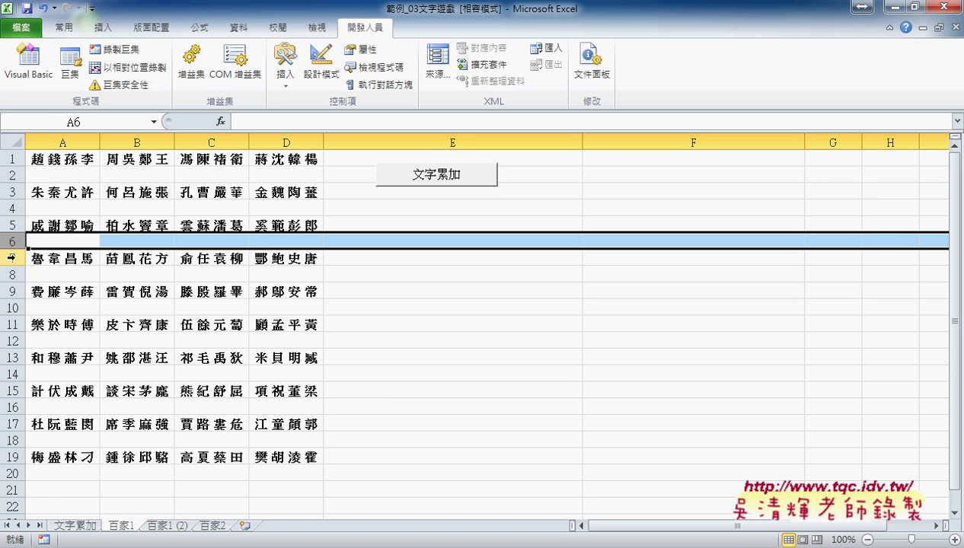
pyautogui.click(13, 272)
pyautogui.click(14, 306)
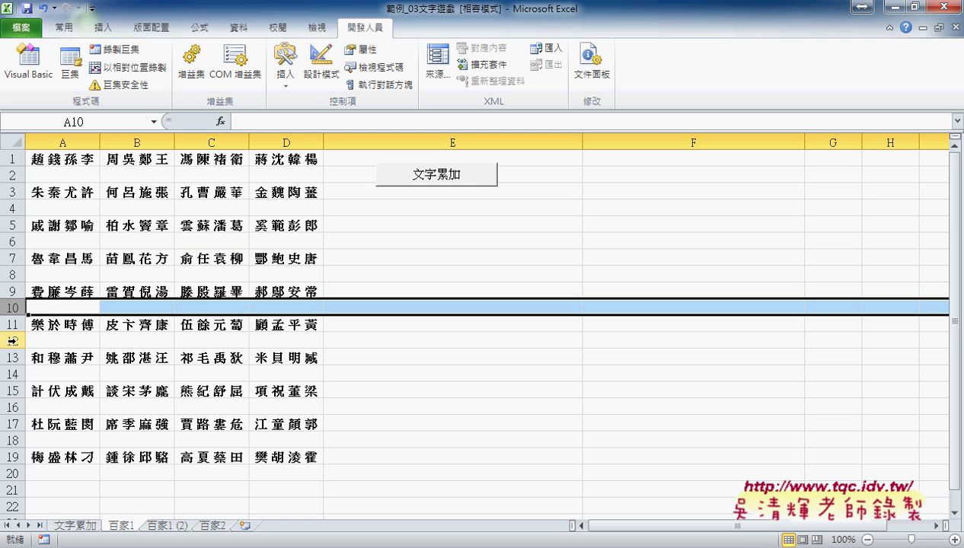
pyautogui.click(12, 340)
pyautogui.click(13, 373)
pyautogui.click(14, 407)
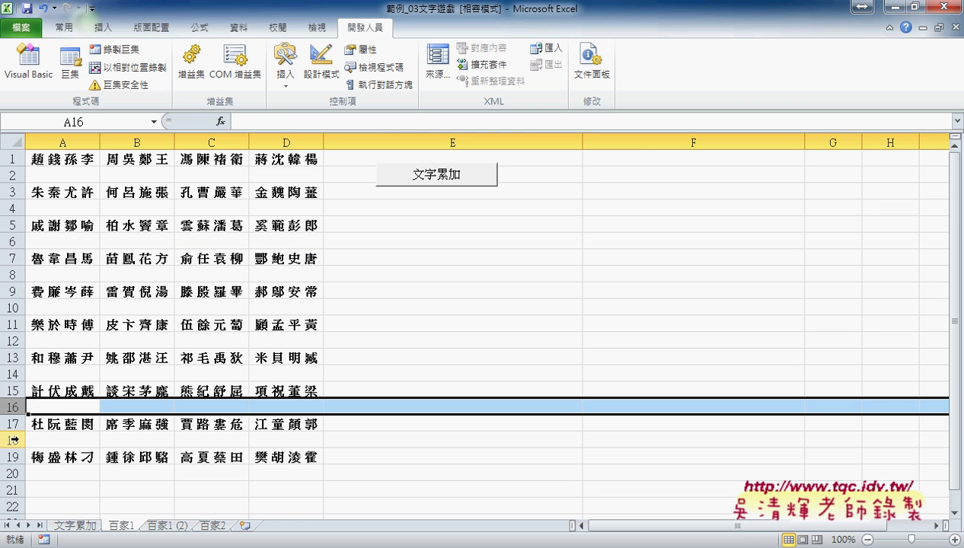
pyautogui.click(13, 440)
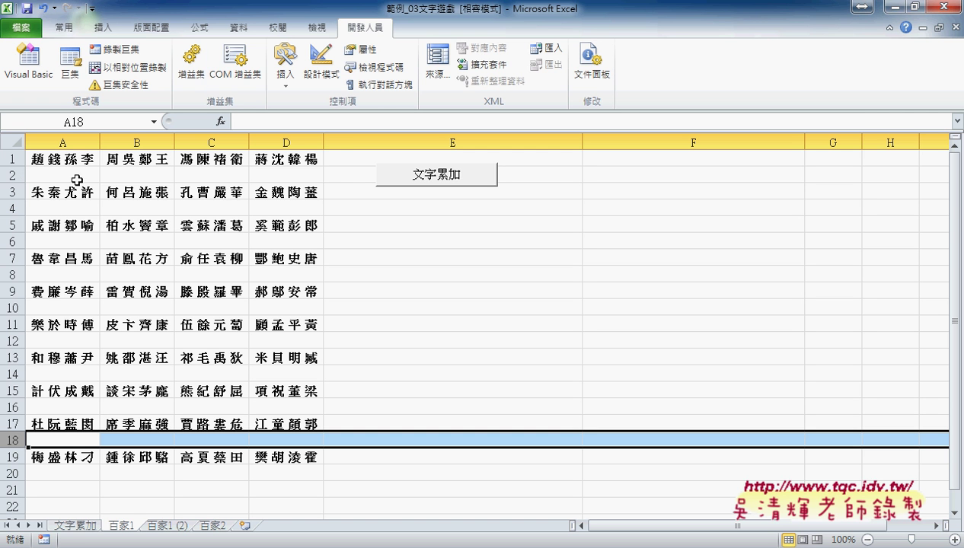
pyautogui.click(329, 158)
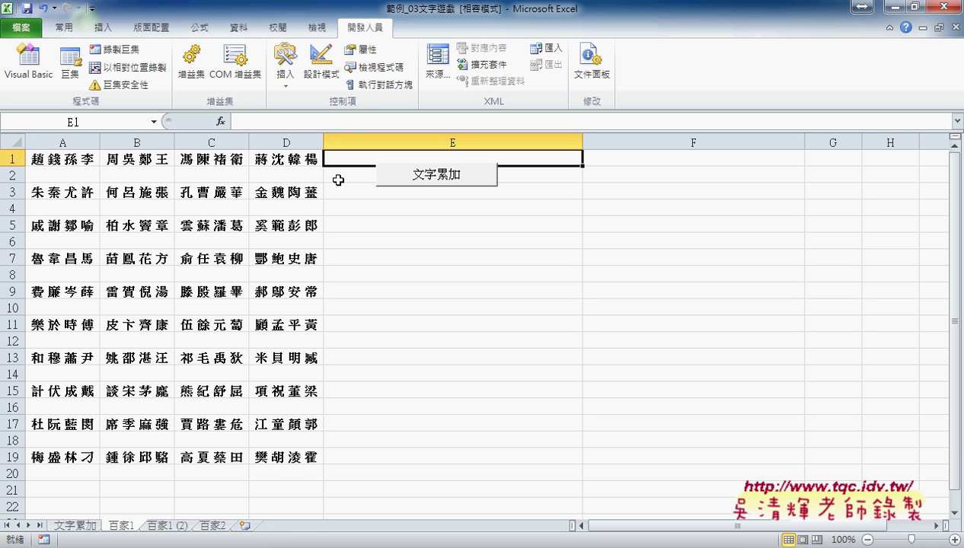
# Review the 刪除空白列 procedure, then Ctrl-drag the 百家1 tab to create 百家1 (3).
pyautogui.click(254, 547)
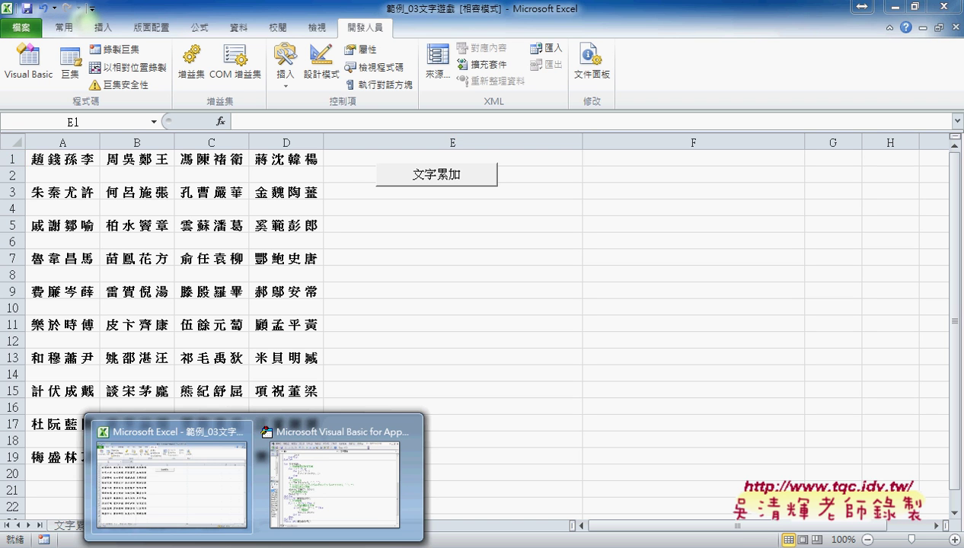
pyautogui.click(333, 491)
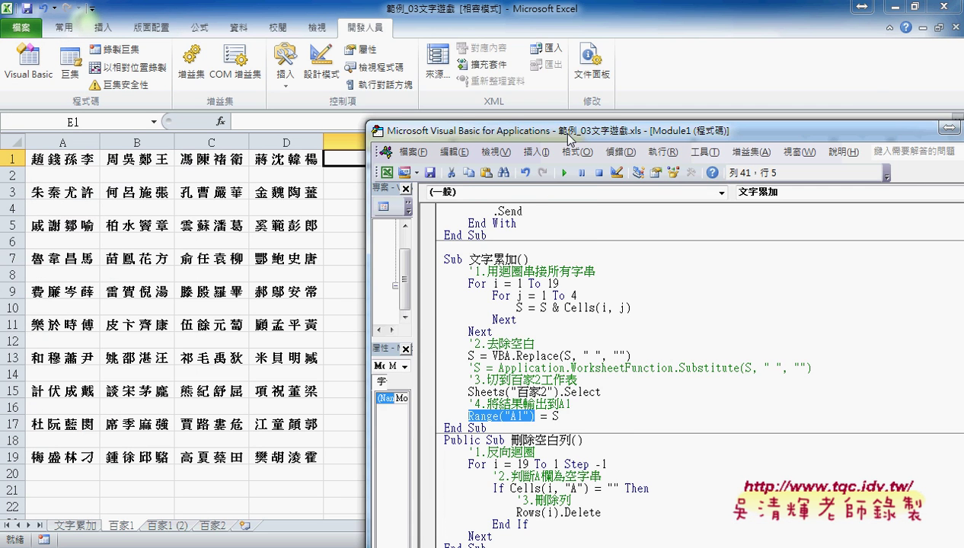
pyautogui.moveTo(567, 137); pyautogui.dragTo(550, 71)
pyautogui.scroll(-2, 538, 284)
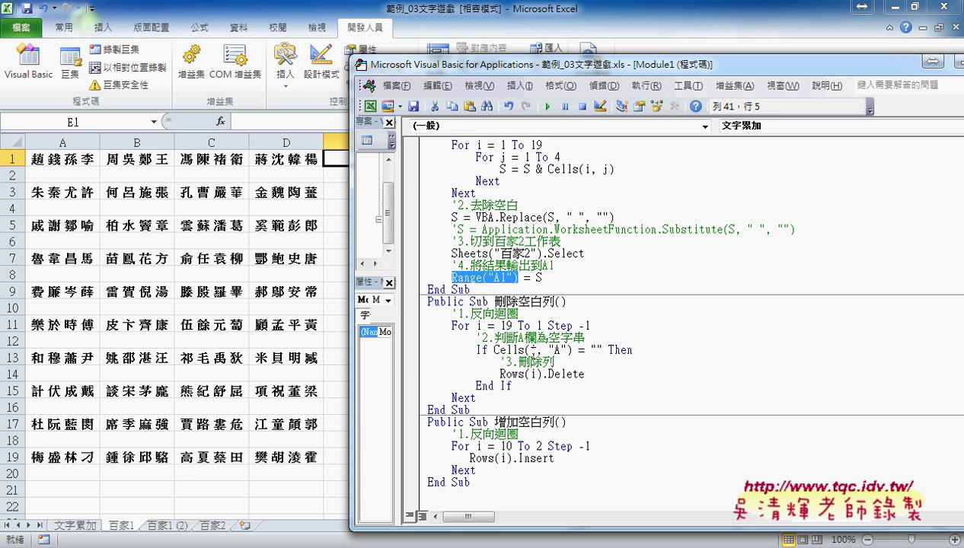
pyautogui.click(533, 349)
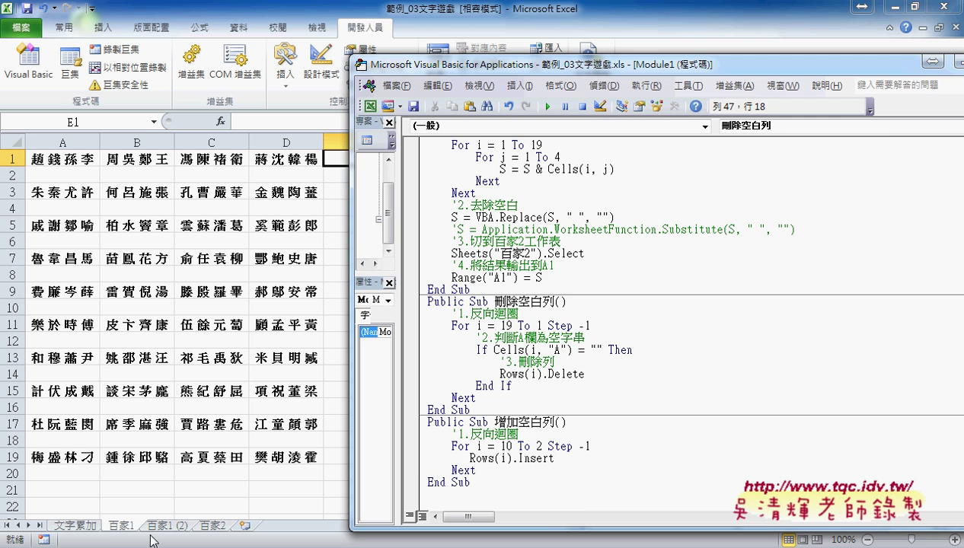
pyautogui.click(127, 527)
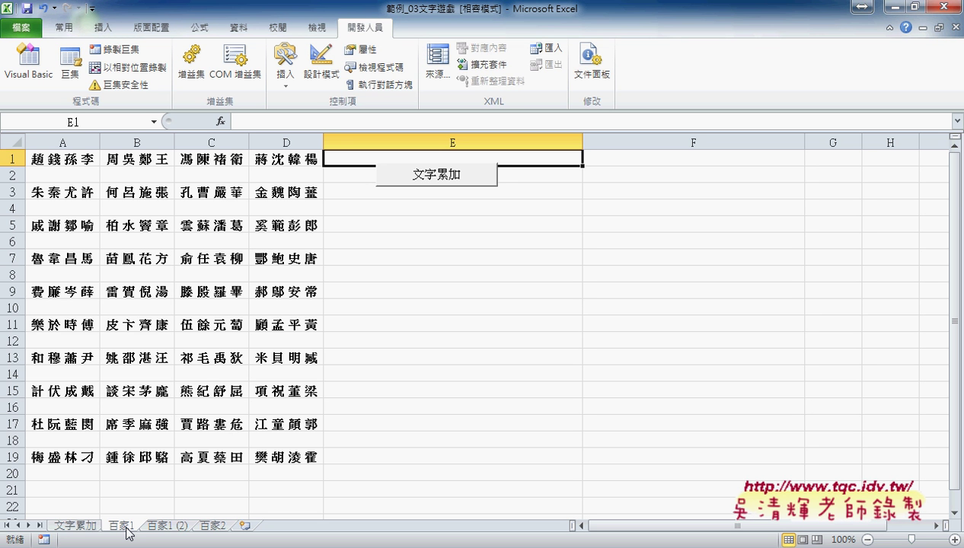
pyautogui.moveTo(127, 527); pyautogui.dragTo(169, 526)
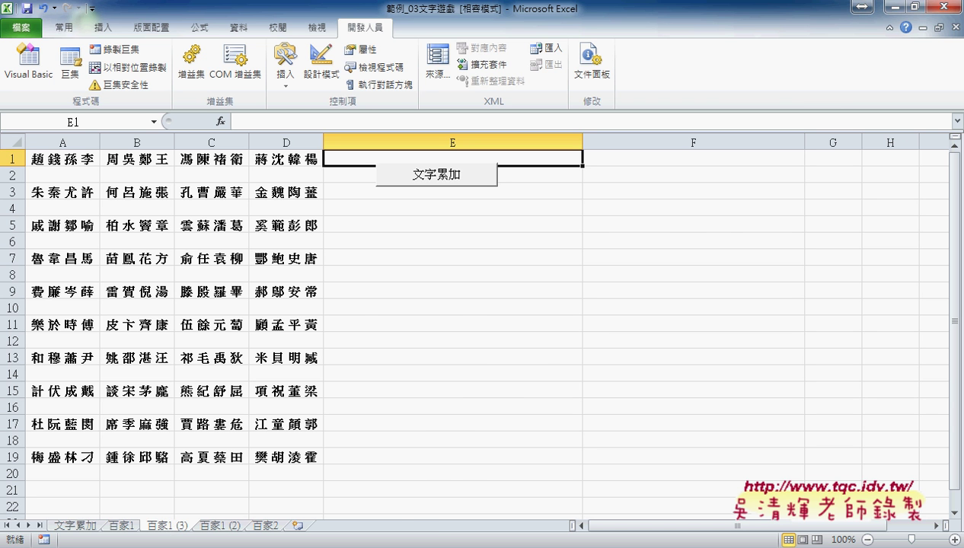
# Bring the VBA editor back over 百家1 (3) with the caret inside 刪除空白列.
pyautogui.moveTo(318, 538)
pyautogui.click(344, 501)
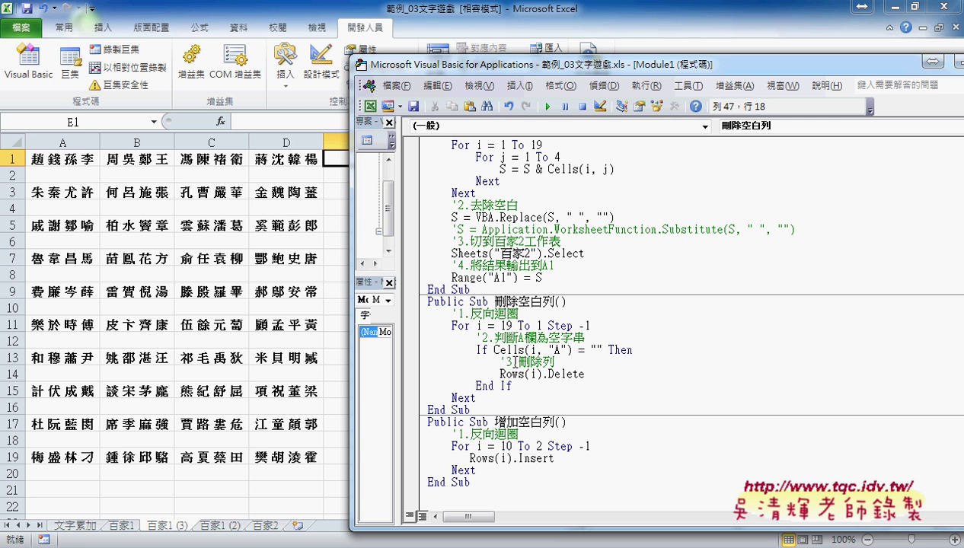
pyautogui.click(512, 362)
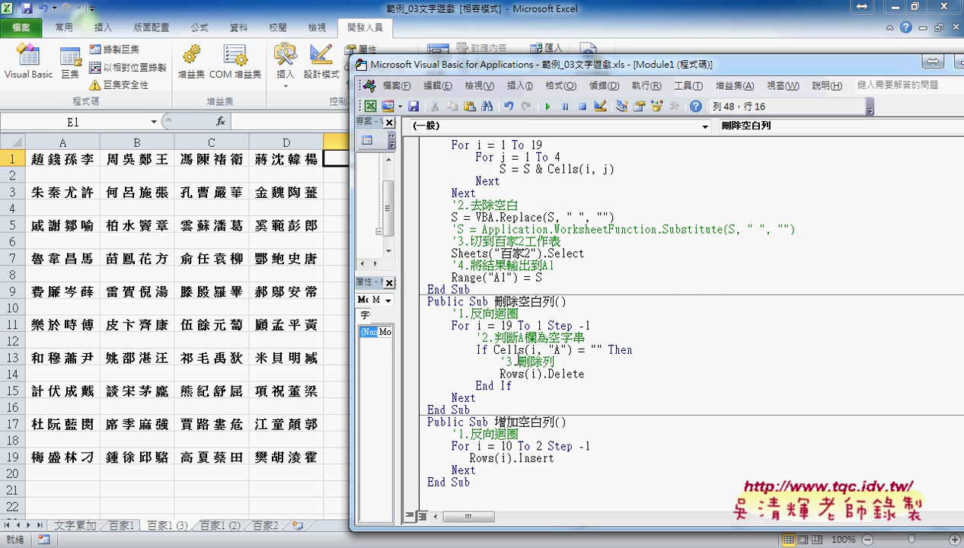